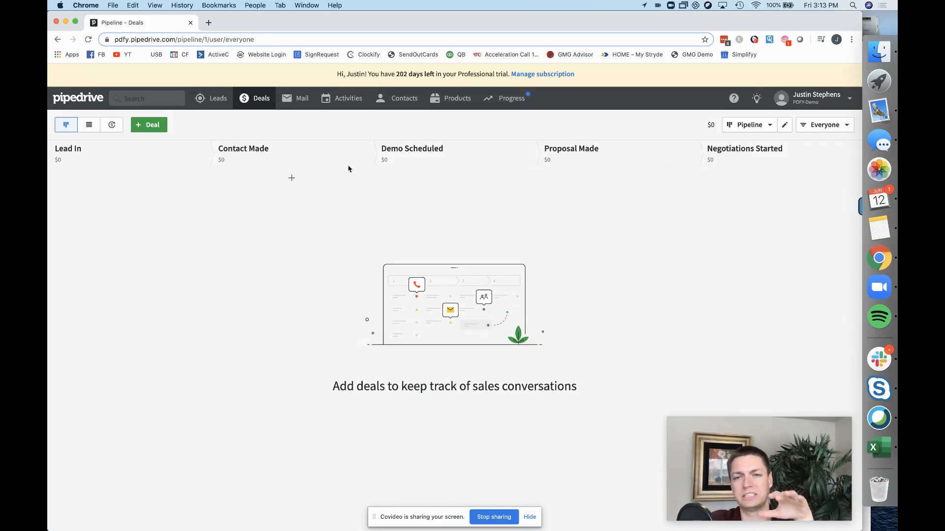
Create a new pipeline named 'Client Service'.
left_click(763, 131)
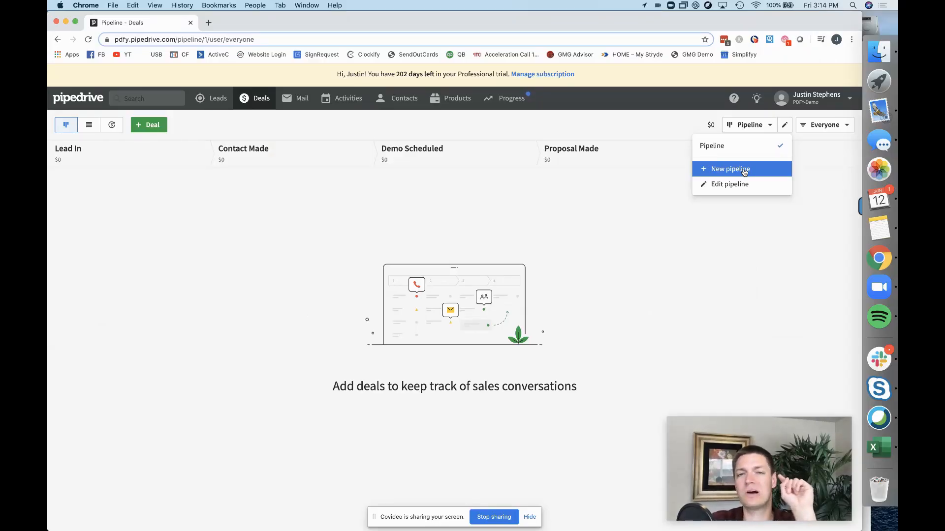
left_click(744, 170)
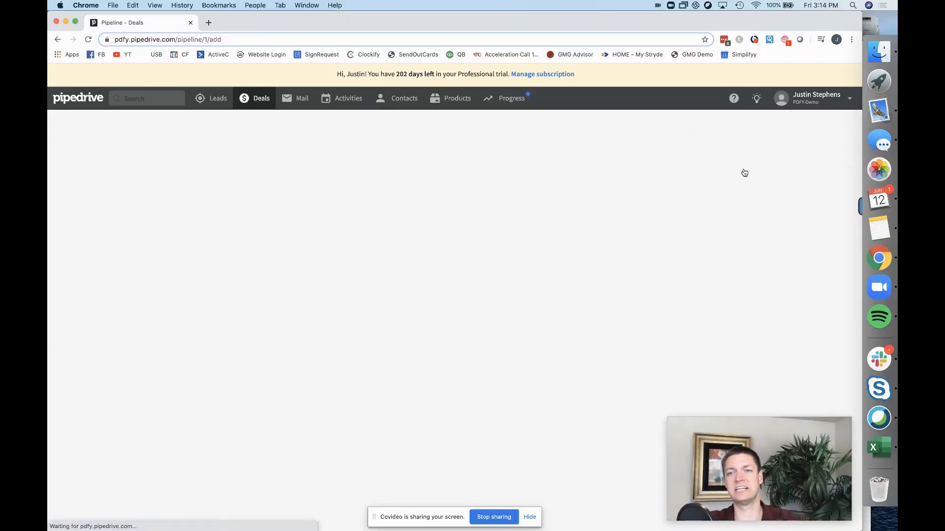
left_click(110, 124)
triple_click(111, 123)
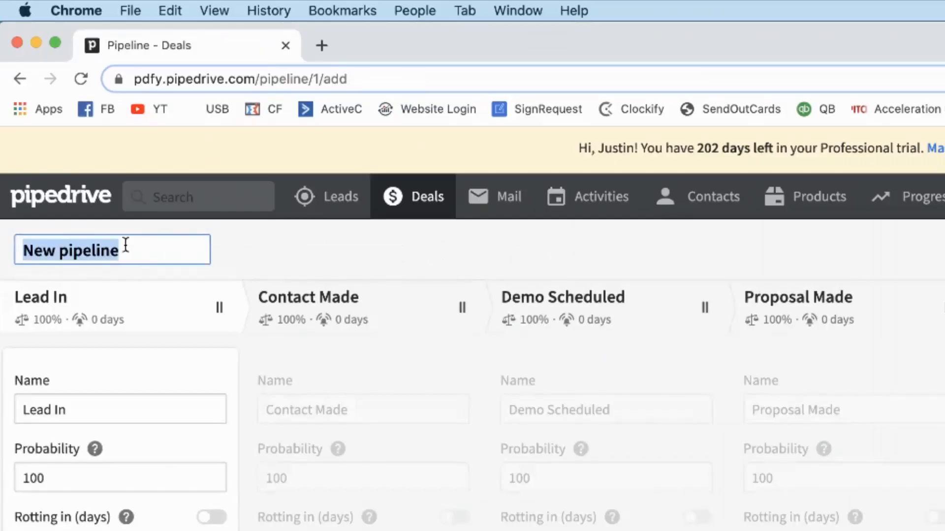
type("Client Ser")
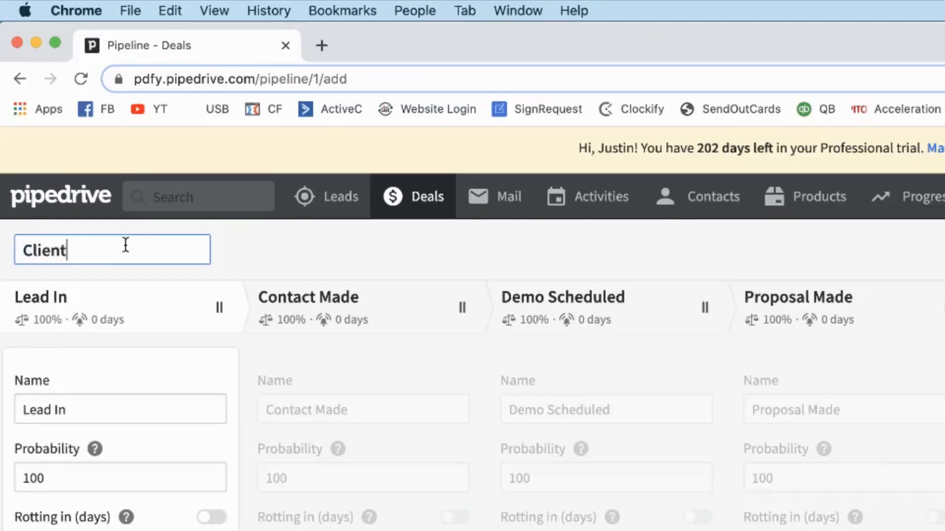
type("vice")
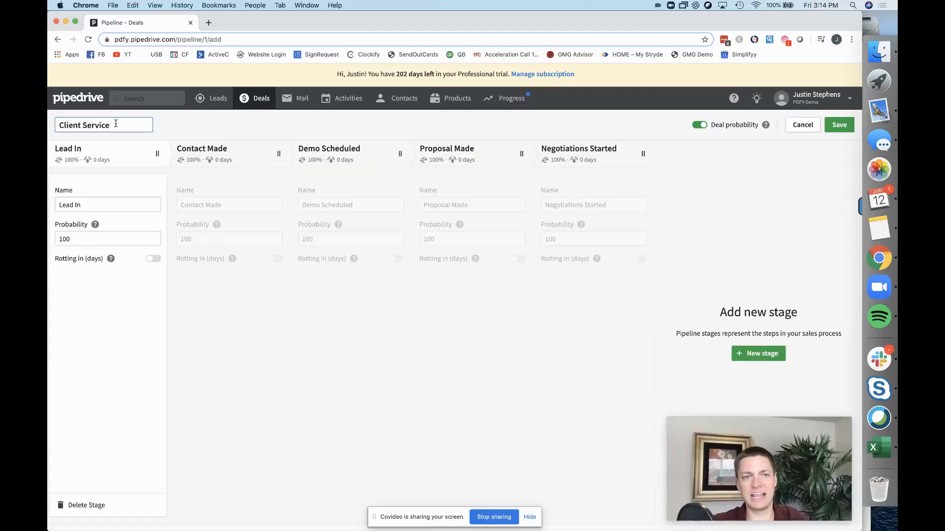
left_click(180, 403)
Rename the Lead In and Contact Made stages to 'Month 1' and 'Month 2'.
triple_click(137, 202)
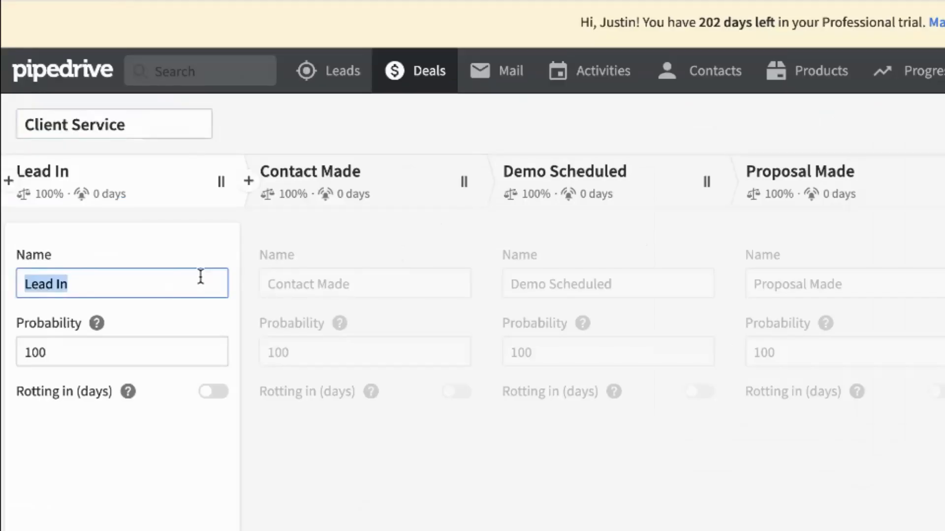
type("Month ")
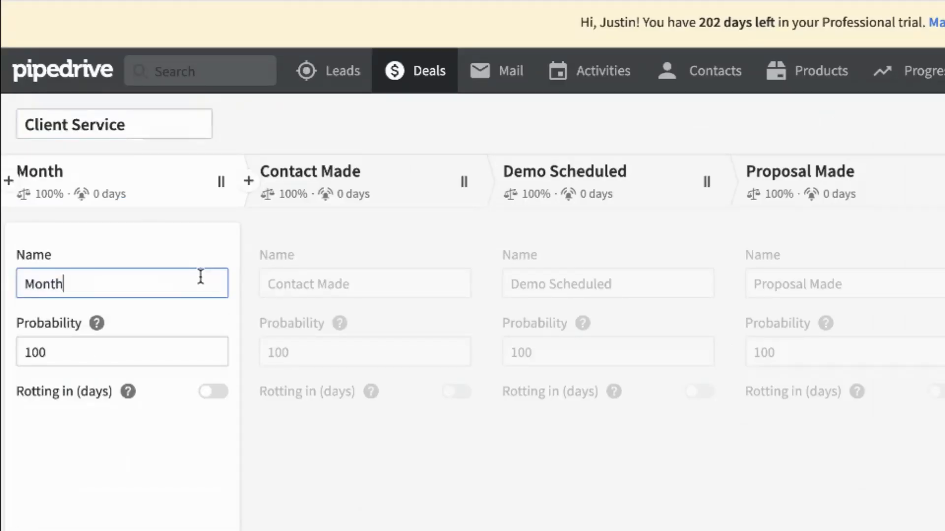
type("1")
key("Tab")
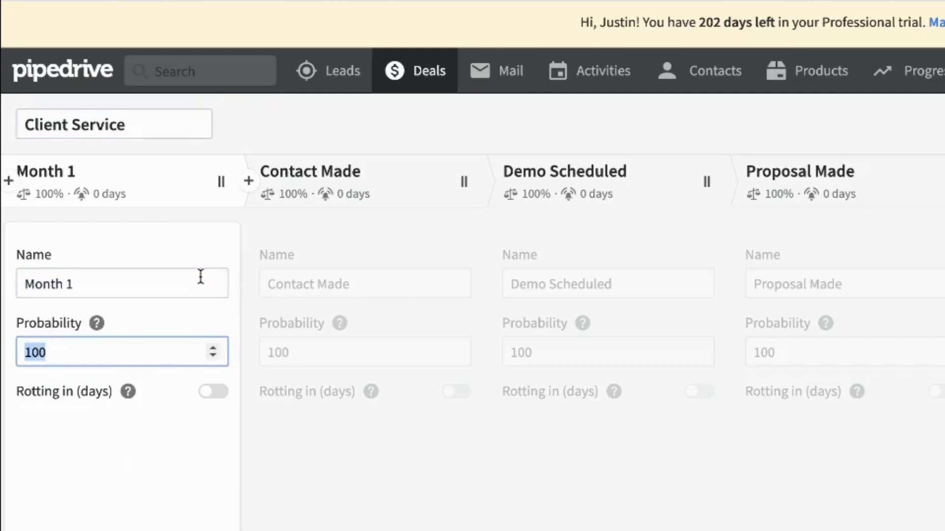
left_click(358, 284)
triple_click(358, 284)
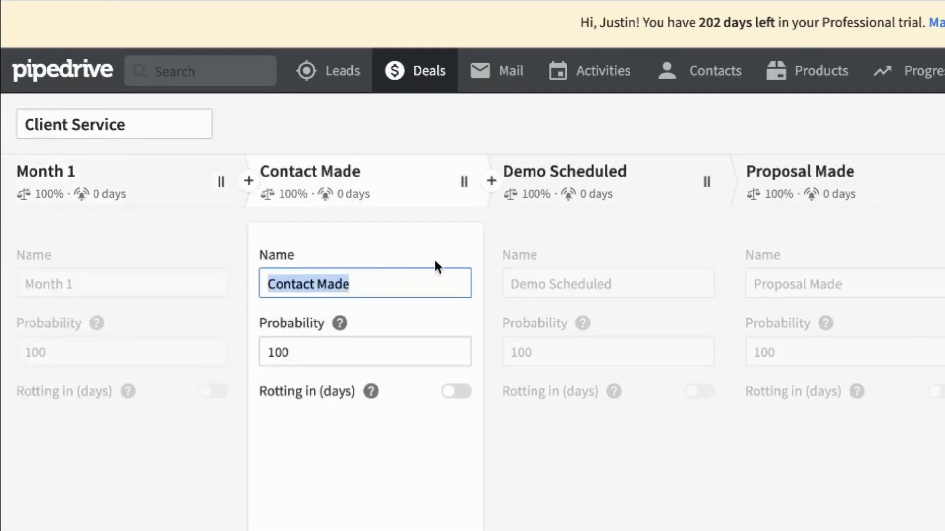
type("Month 1")
key("BackSpace")
type("2")
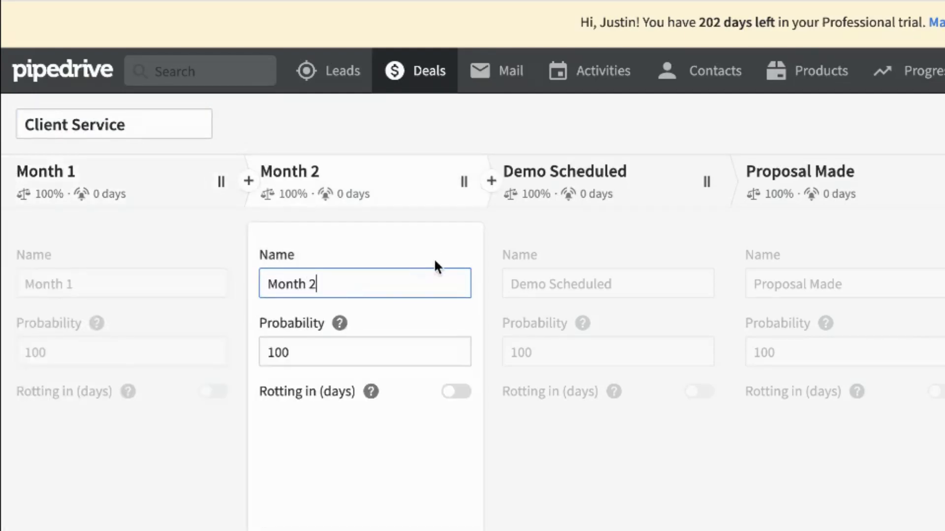
left_click(624, 403)
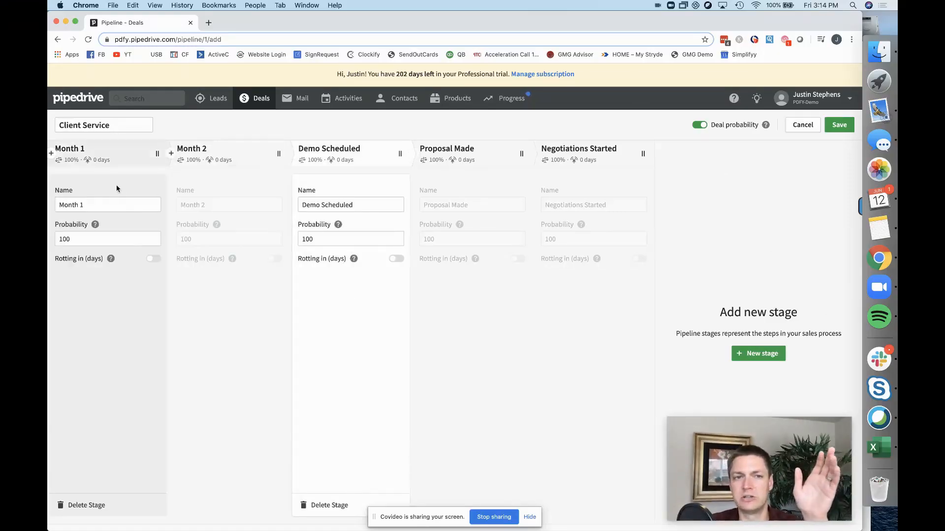
mouse_move(218, 227)
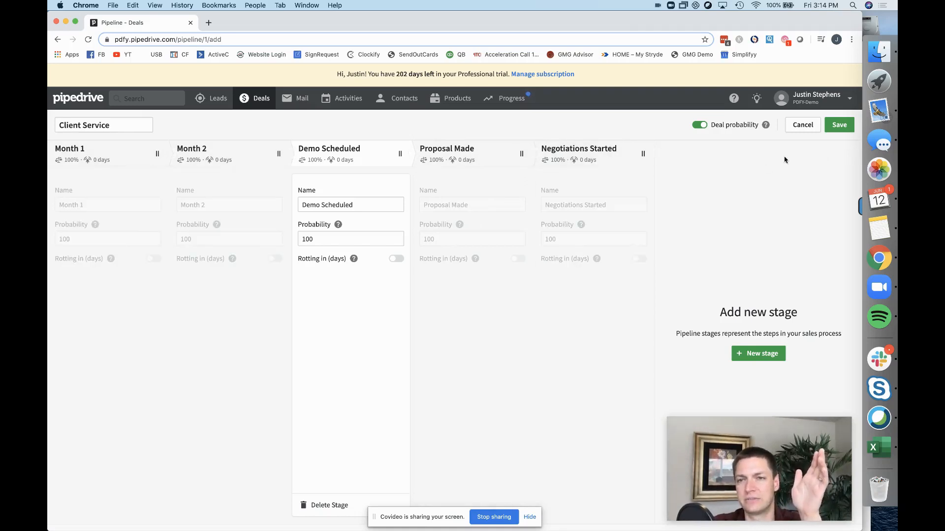
Save the Client Service pipeline and switch the board to the original Pipeline.
left_click(843, 126)
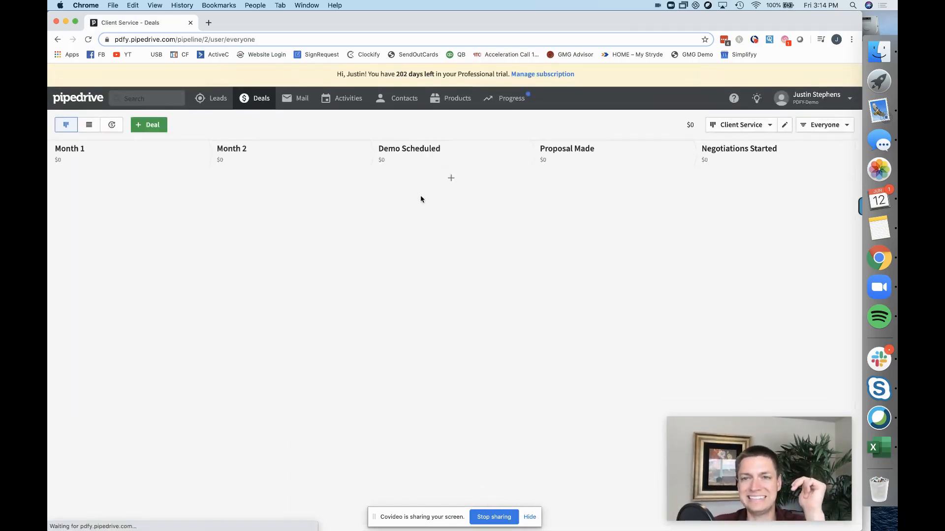
left_click(740, 127)
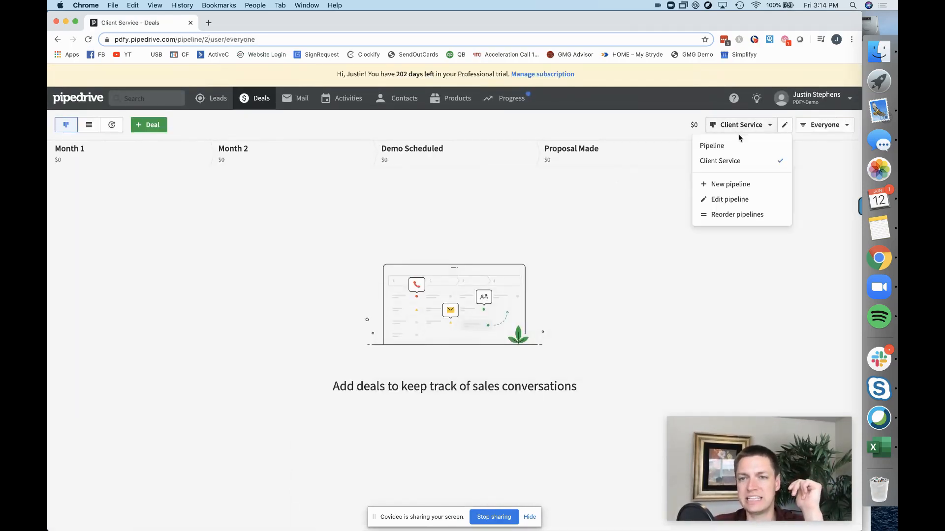
left_click(741, 145)
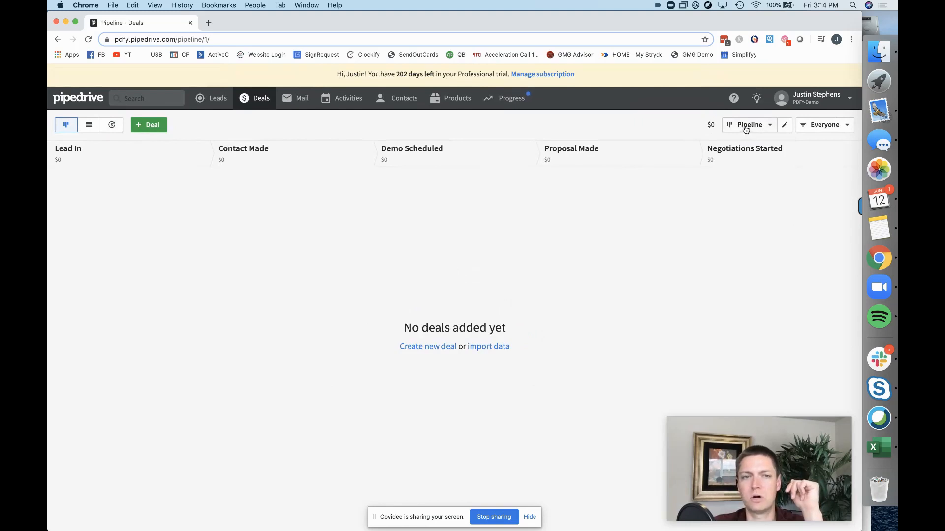
Switch back to the Client Service board and bring up the pipeline list again.
left_click(745, 127)
left_click(745, 159)
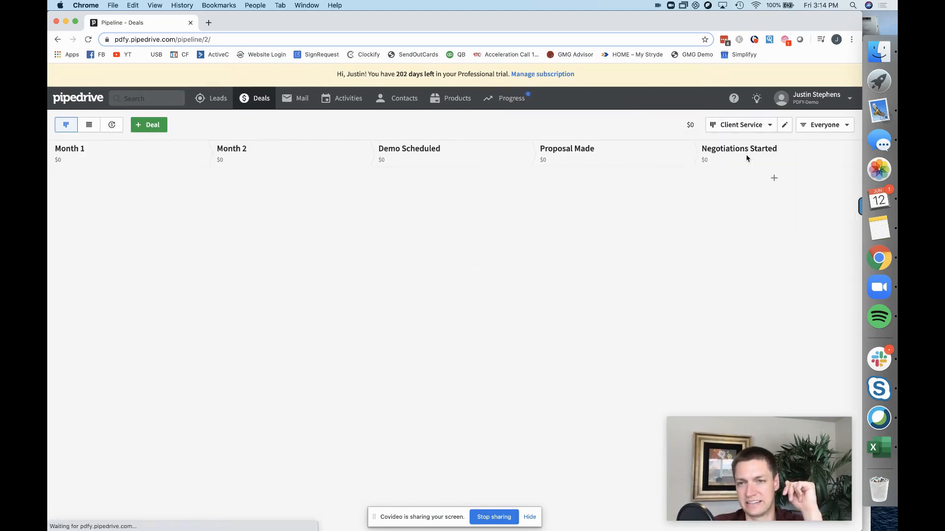
left_click(744, 129)
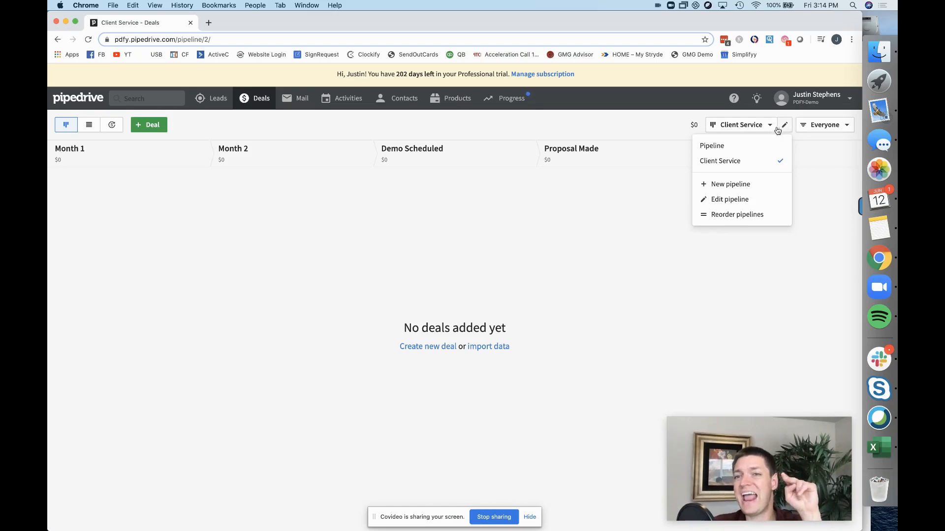
Create another new pipeline named 'Prospecting Pipeline'.
left_click(721, 186)
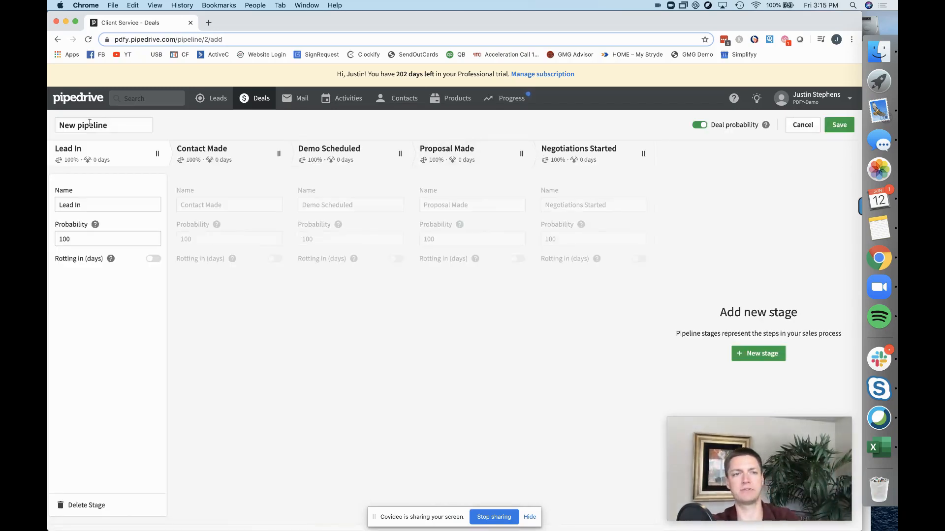
triple_click(99, 125)
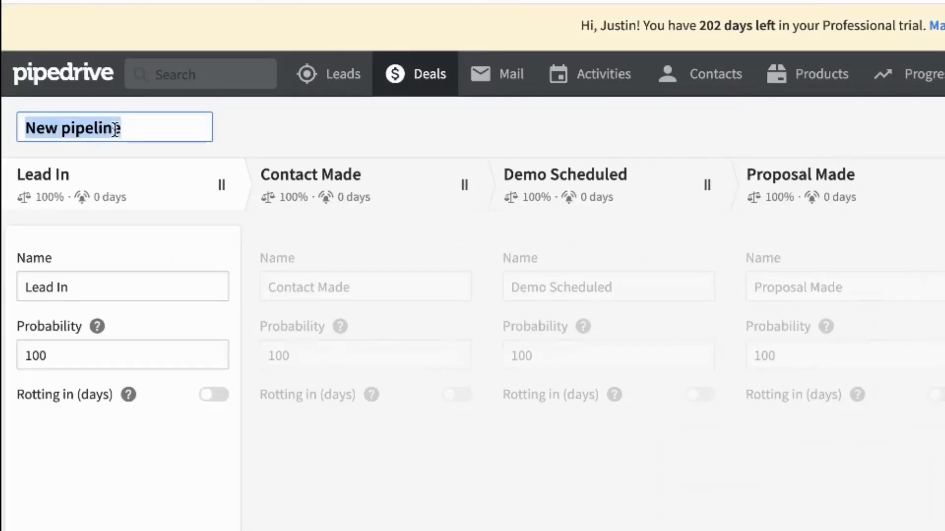
type("Prospecting")
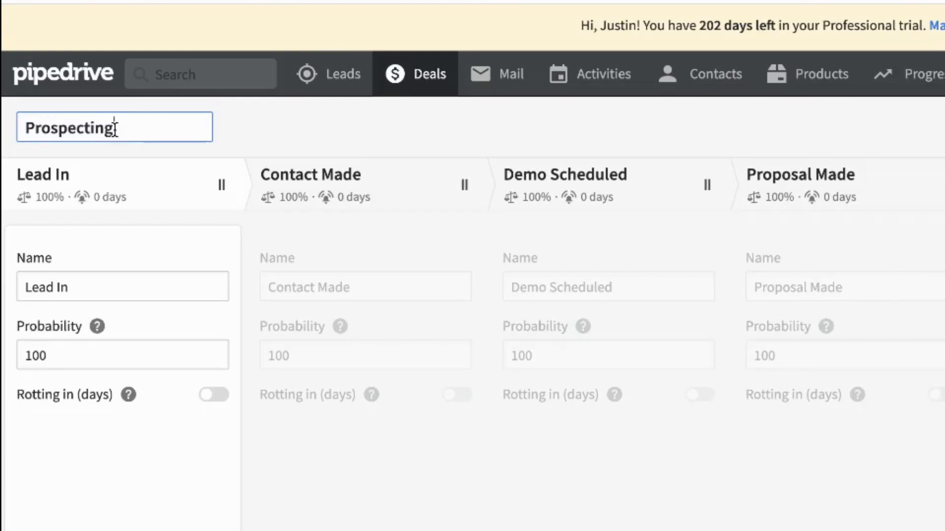
type(" Pipeline")
Rename the first three stages to 'Email 1', 'cold call 1' and 'linkedIn message', leaving Proposal Made unchanged.
triple_click(91, 287)
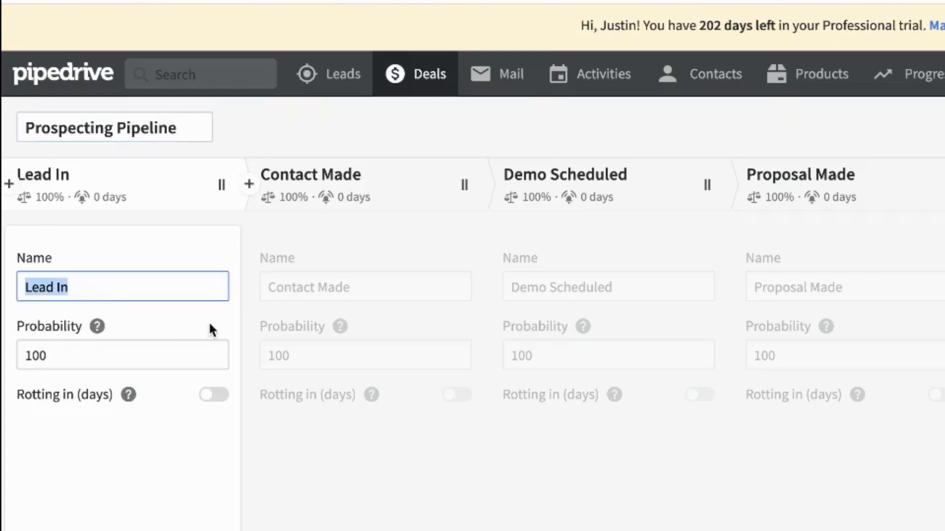
type("Email 1")
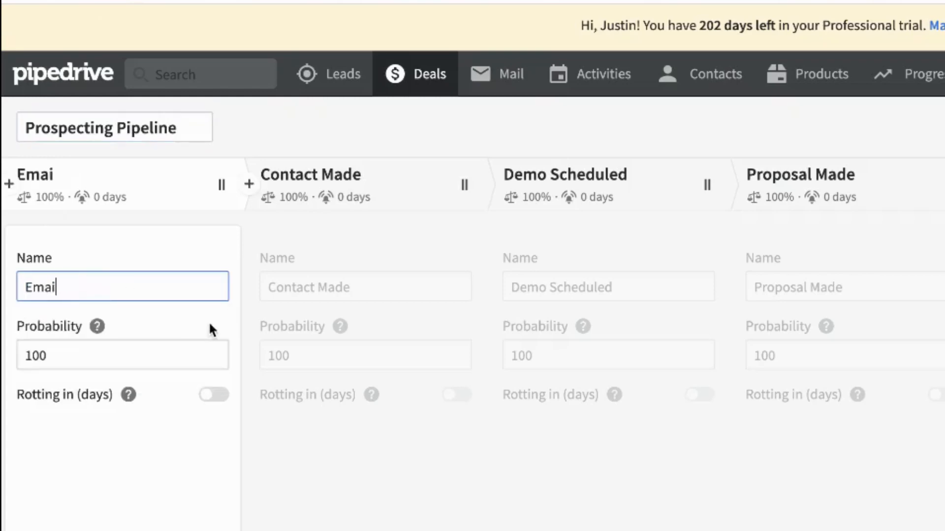
left_click(291, 274)
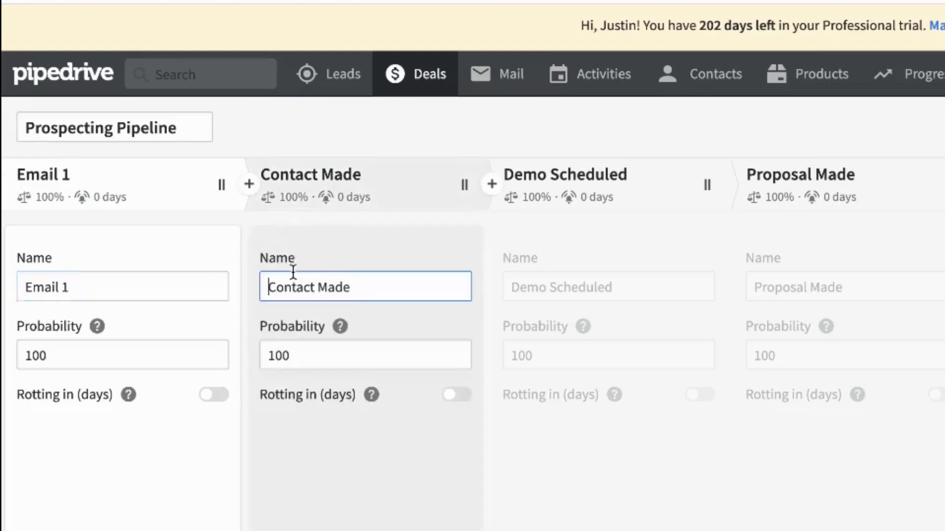
double_click(294, 272)
left_click(294, 272)
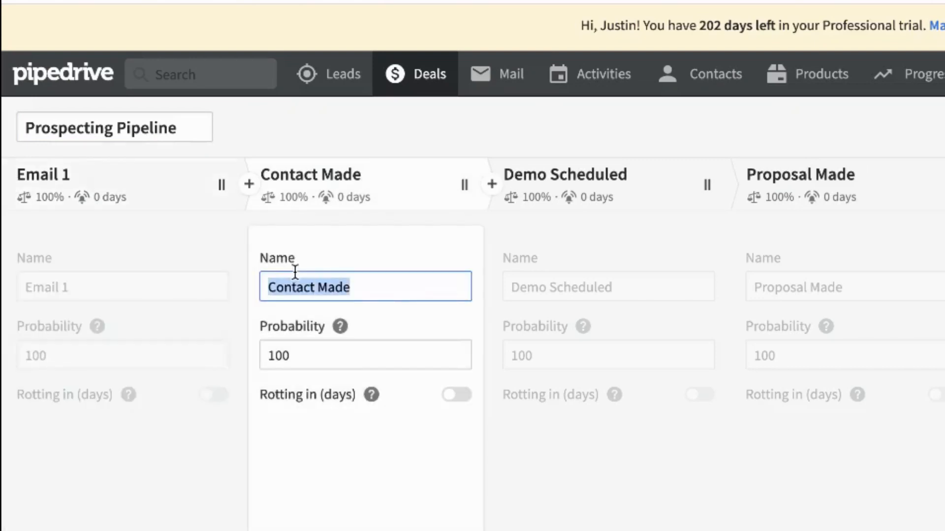
type("cold cal")
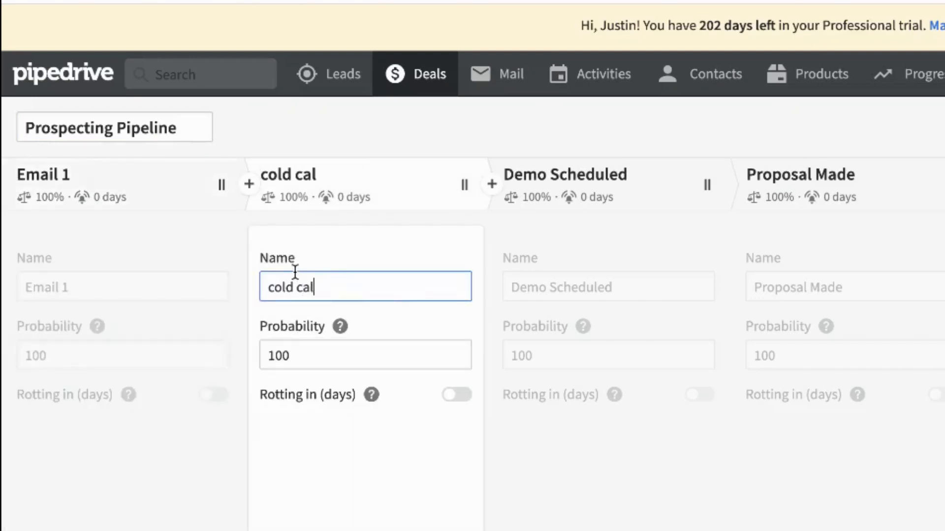
type("l 1")
left_click(613, 287)
double_click(614, 288)
type("li")
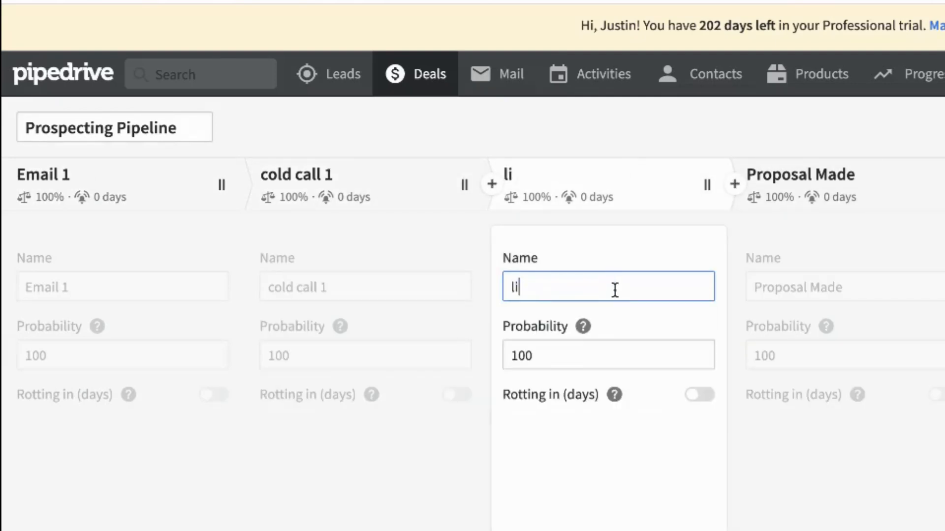
type("nkedIn message")
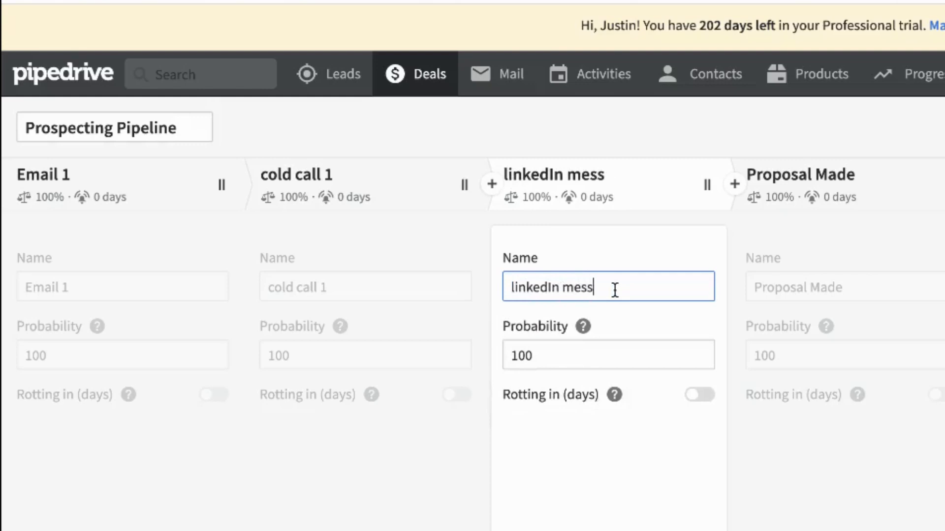
left_click(893, 283)
triple_click(892, 283)
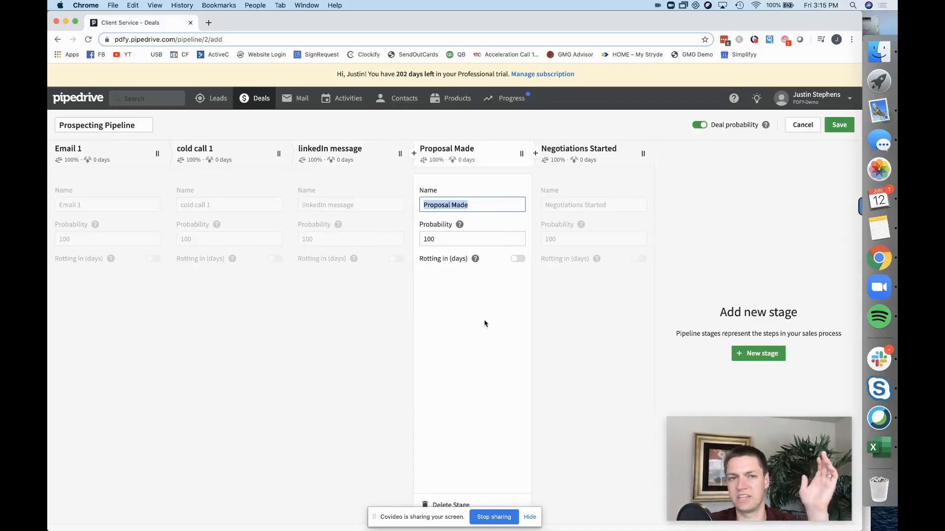
left_click(485, 324)
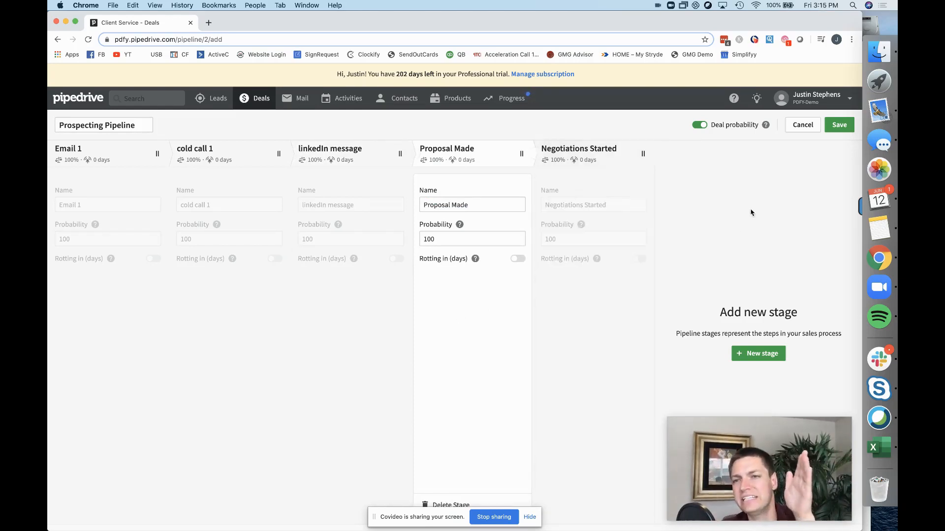
Save the Prospecting Pipeline and start an Email 1 deal, entering the contact person's name.
left_click(846, 129)
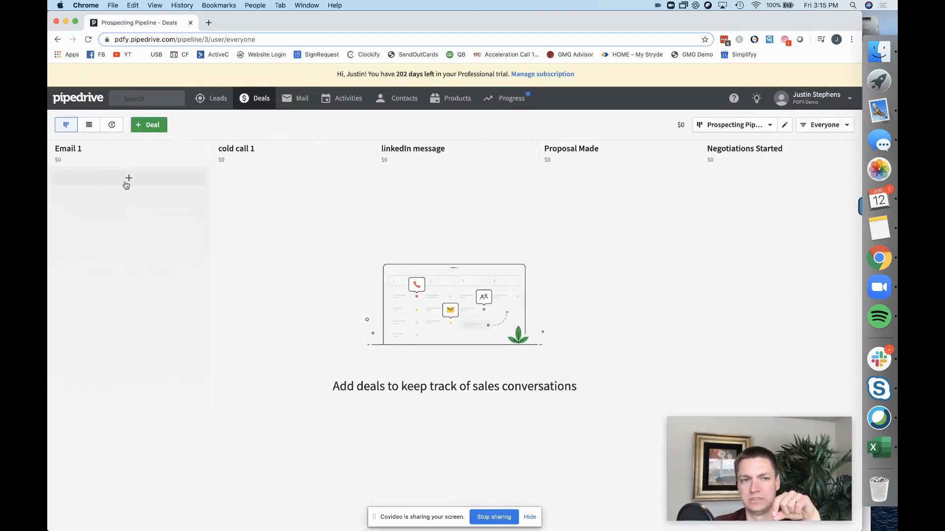
left_click(129, 178)
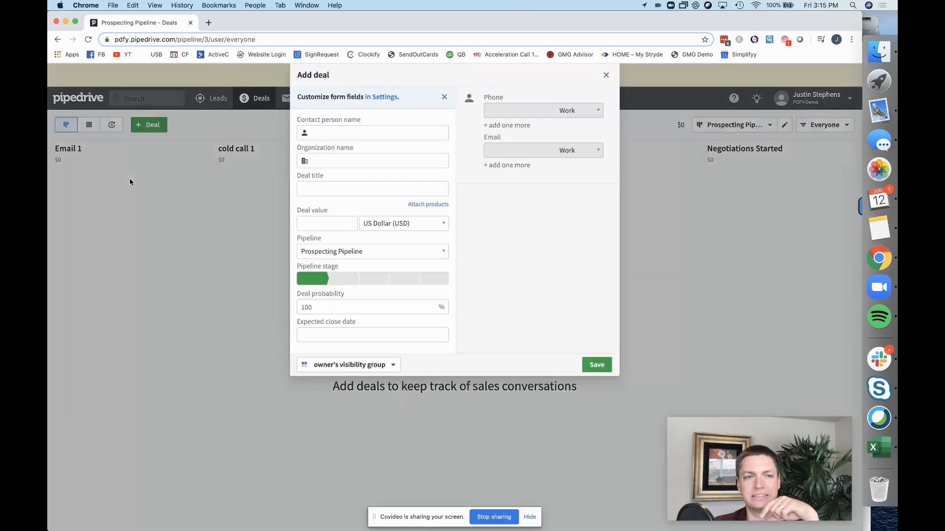
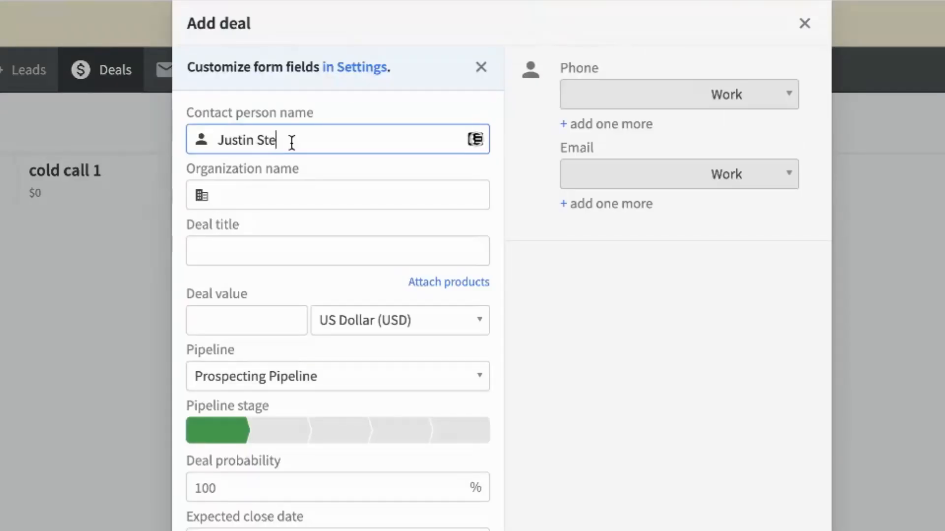
key("Tab")
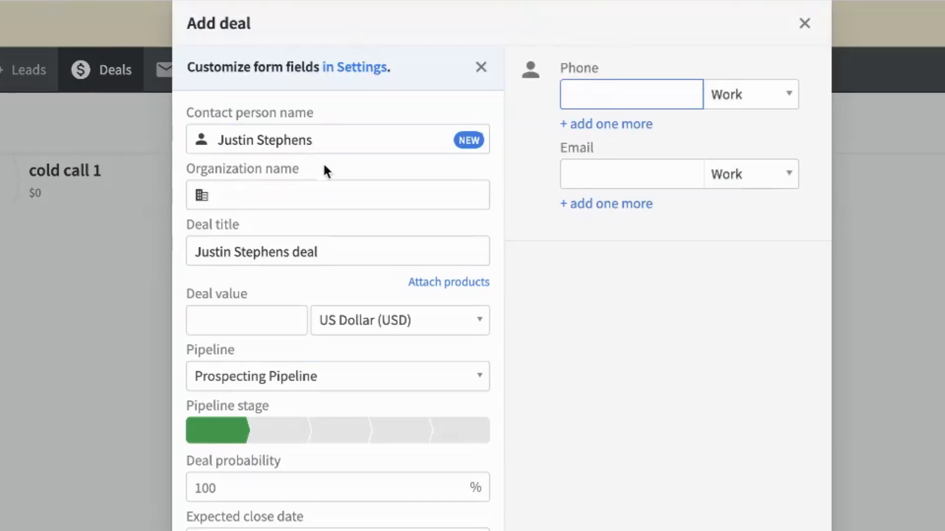
Assign the deal to Prospecting Done For You with a value of 15,000.
left_click(276, 192)
left_click(310, 231)
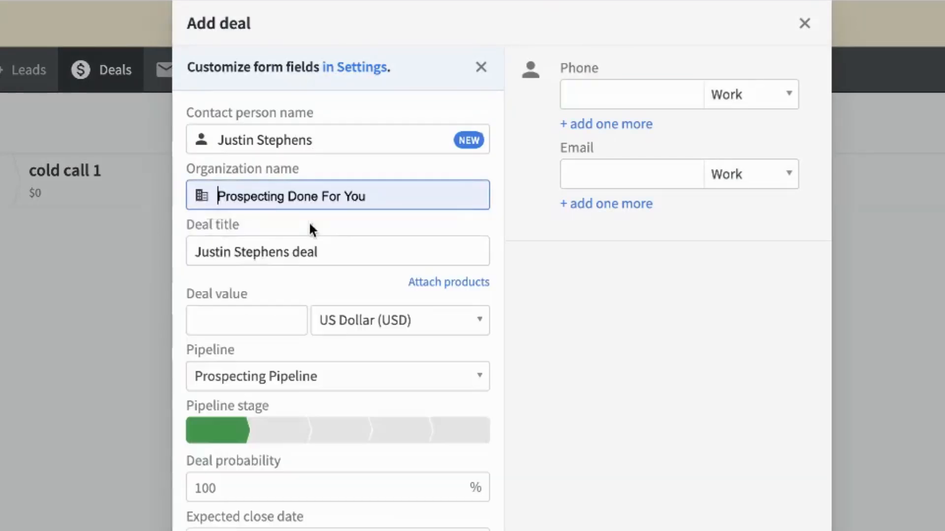
left_click(256, 324)
left_click(264, 347)
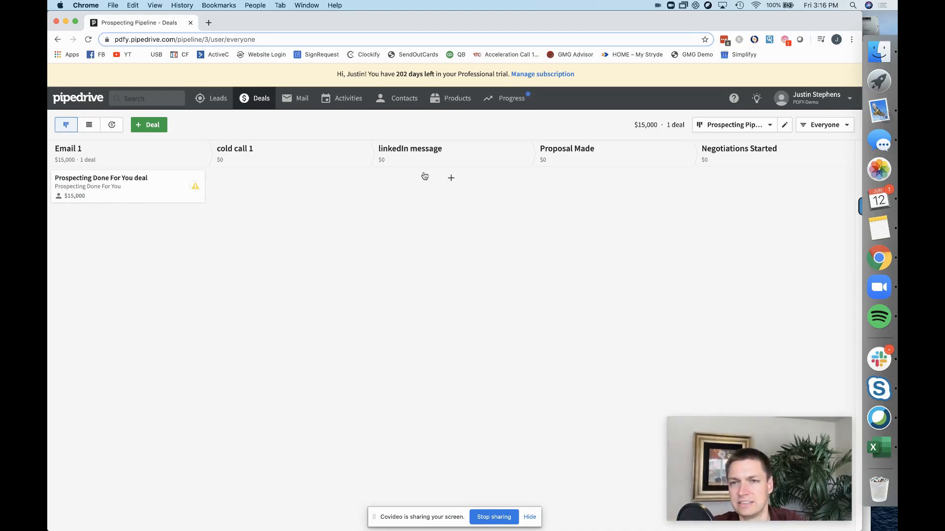
Open the Prospecting Done For You deal and look through its email and note options.
left_click(112, 179)
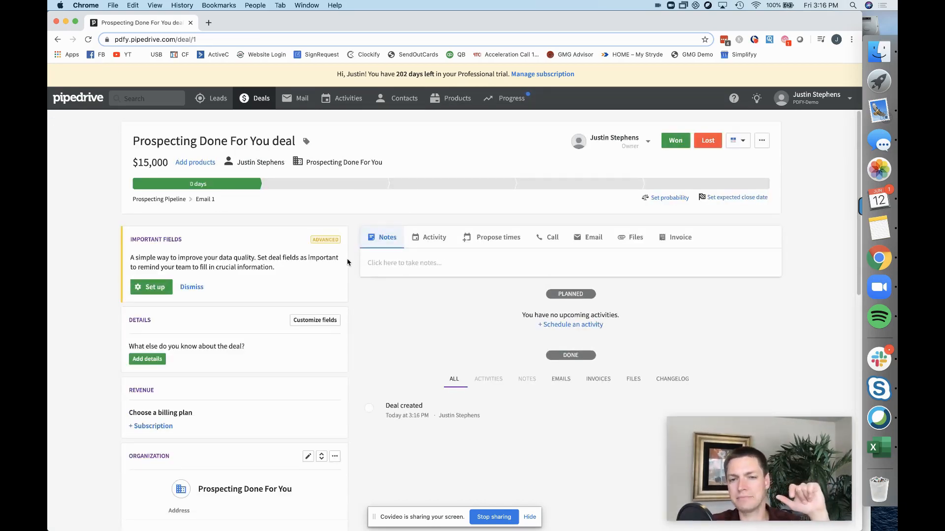
mouse_move(254, 189)
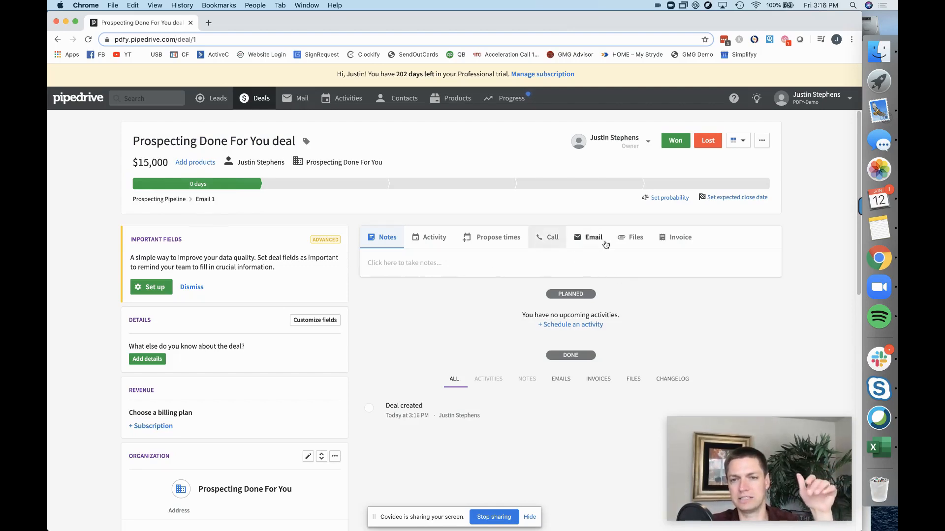
left_click(587, 243)
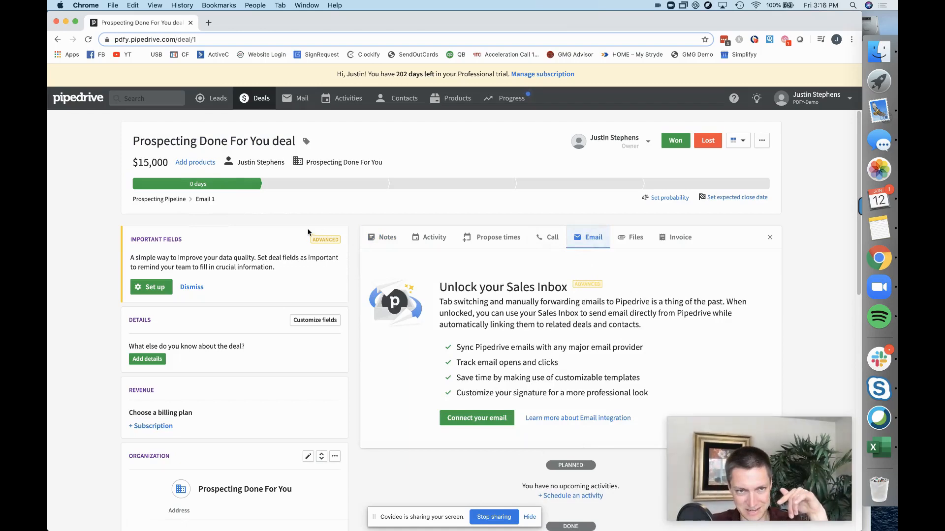
left_click(400, 244)
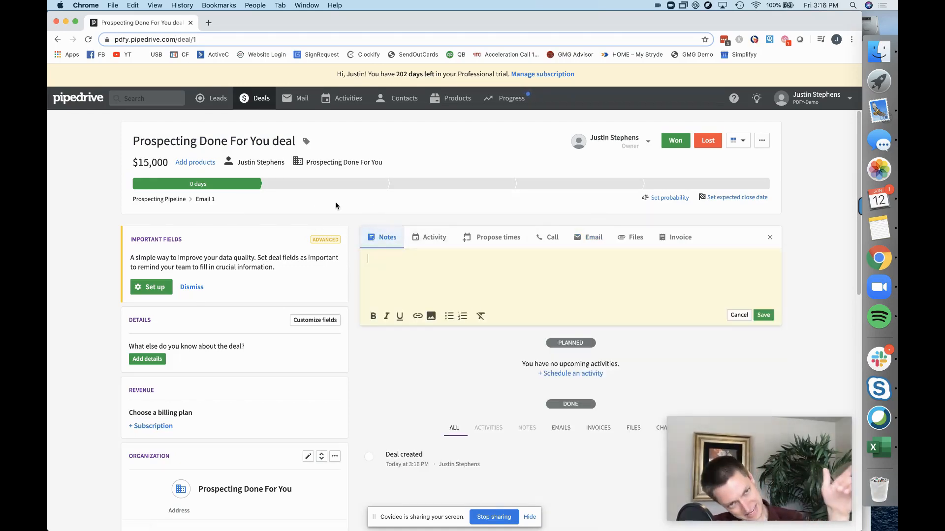
Move the deal to the cold call 1 stage and discard the new activity form.
left_click(320, 189)
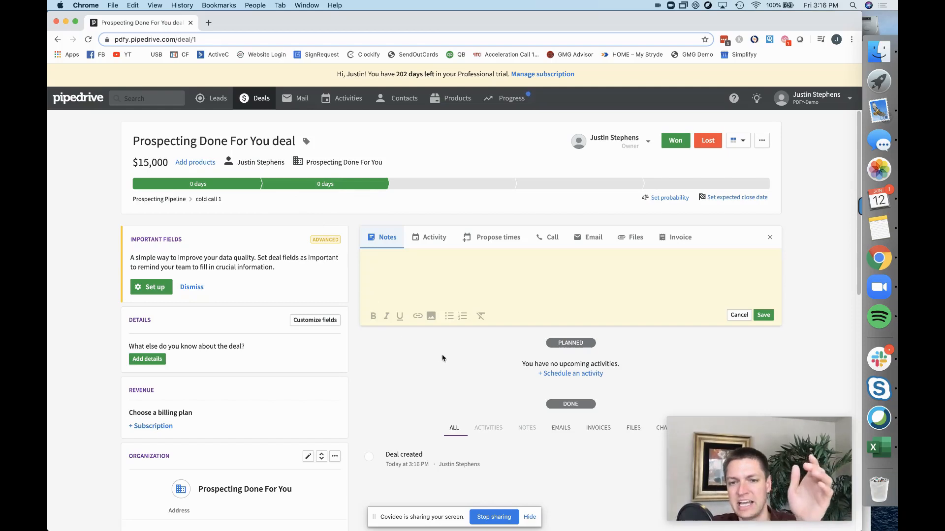
left_click(433, 240)
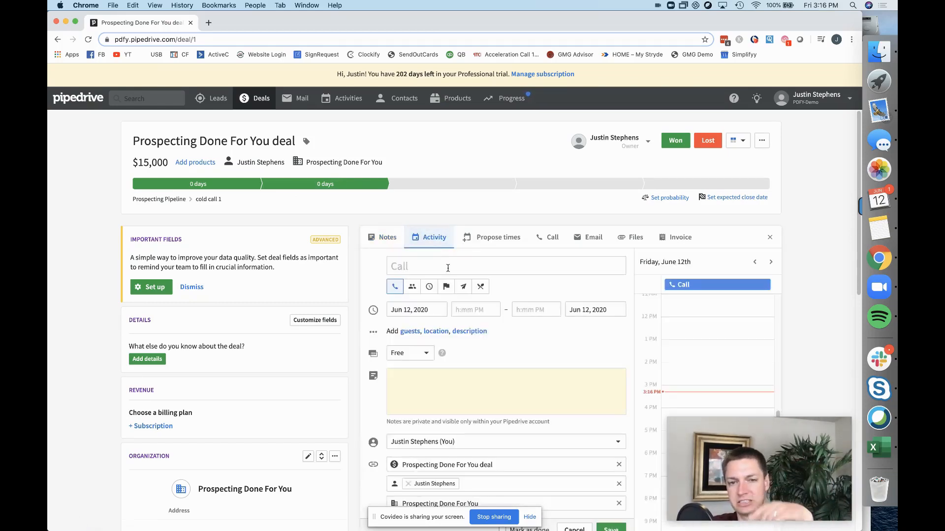
scroll(540, 373, "down", 6)
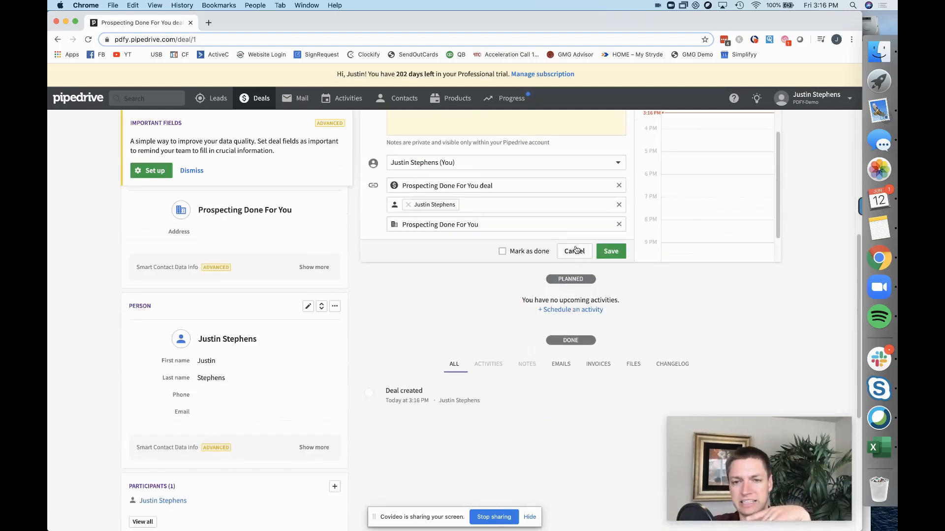
left_click(575, 251)
left_click(836, 99)
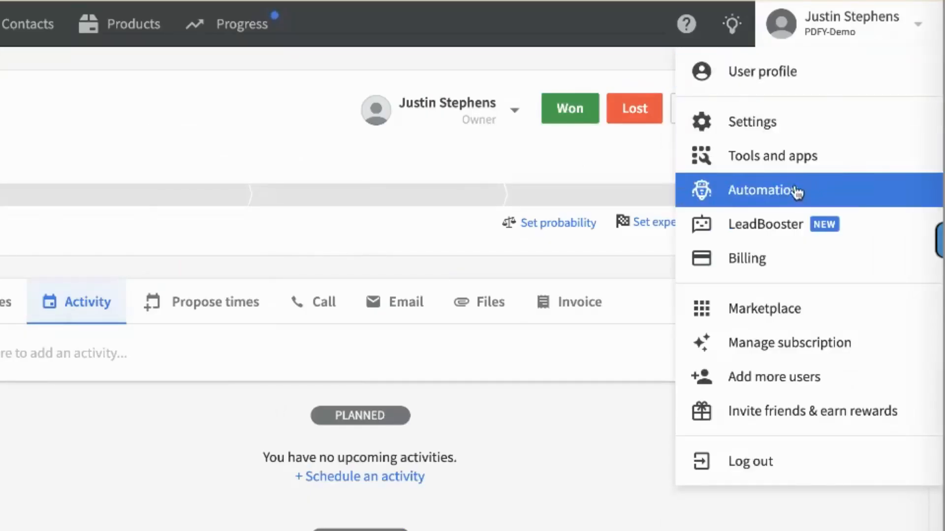
In Workflow Automation, filter templates to Create activity and pick the deal-moved template.
left_click(748, 202)
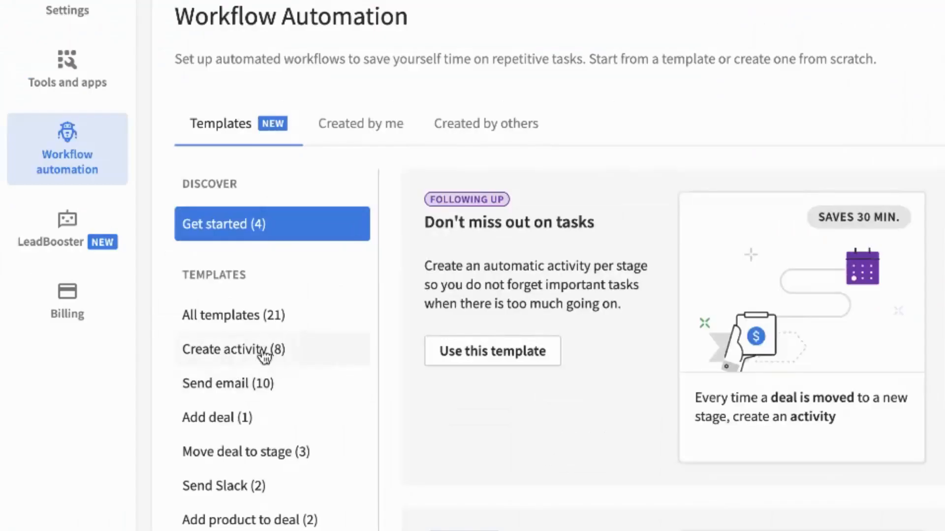
left_click(192, 309)
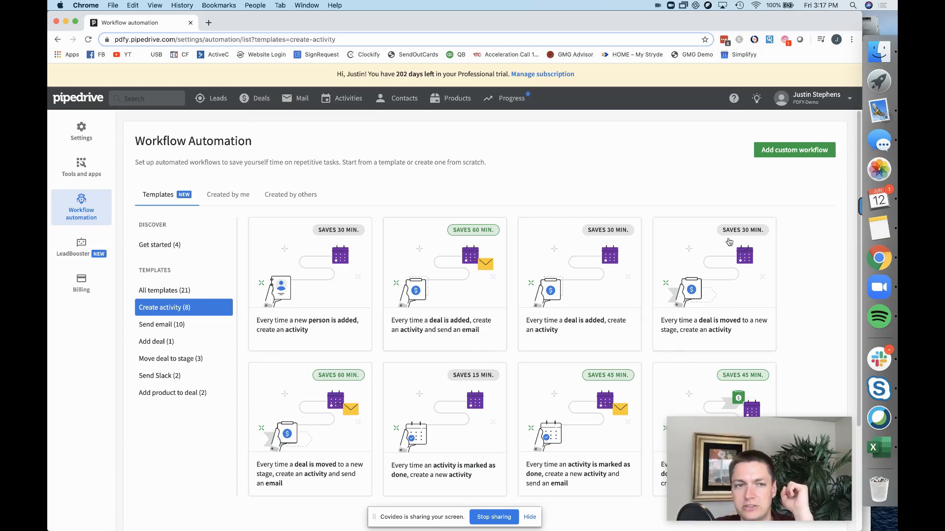
left_click(734, 276)
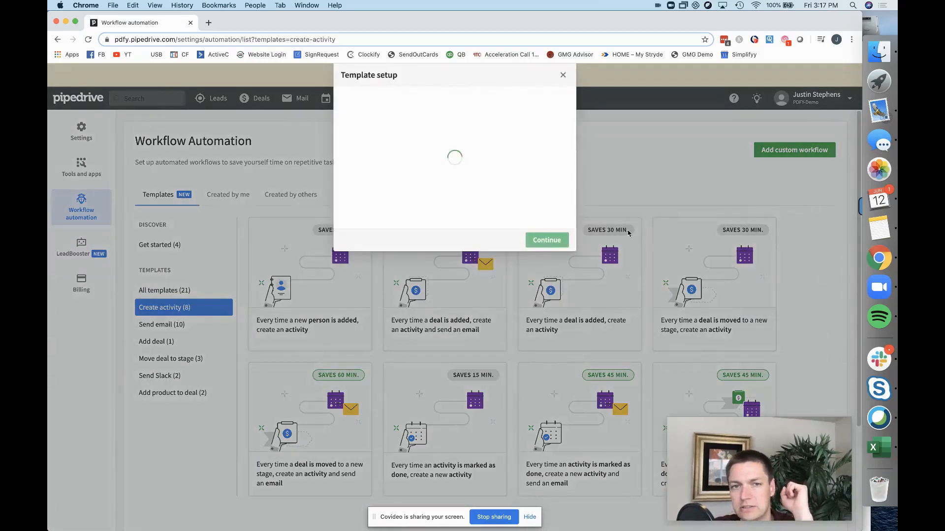
Set the workflow to trigger when a deal moves to the cold call 1 stage.
left_click(463, 183)
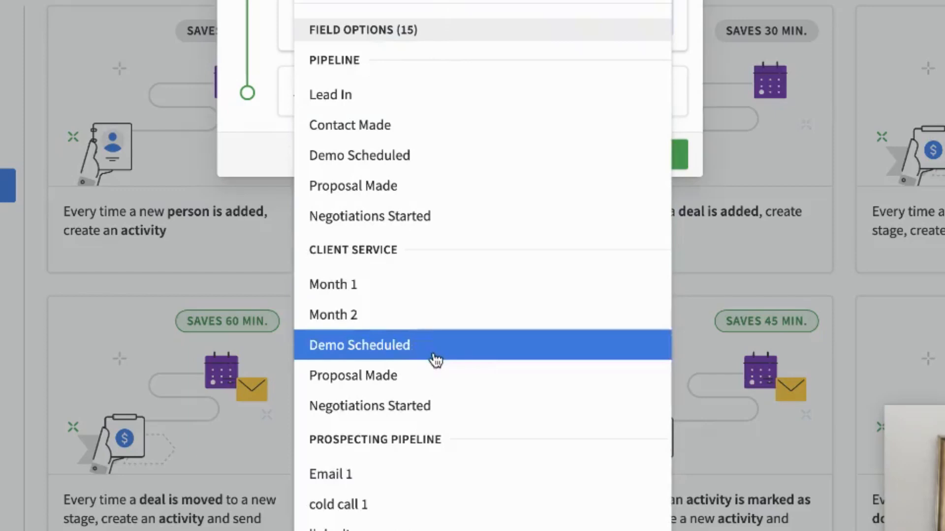
left_click(409, 505)
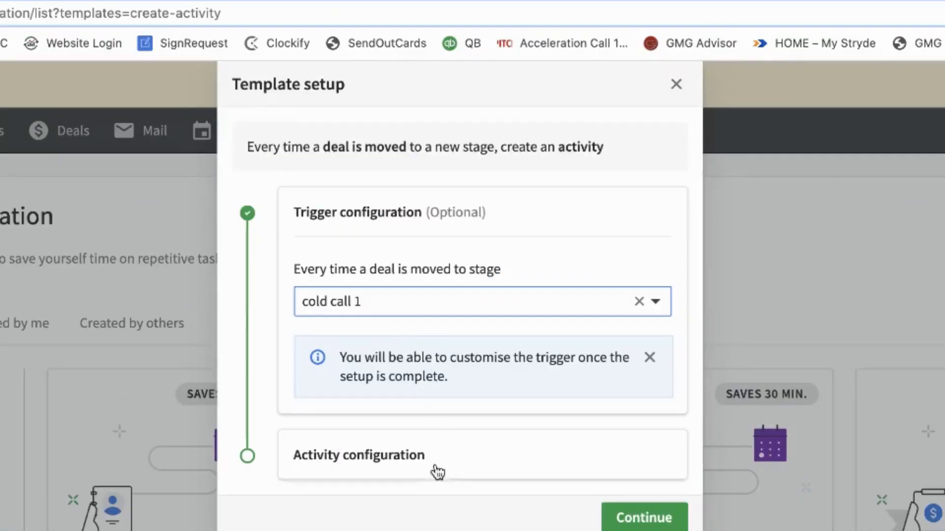
left_click(635, 517)
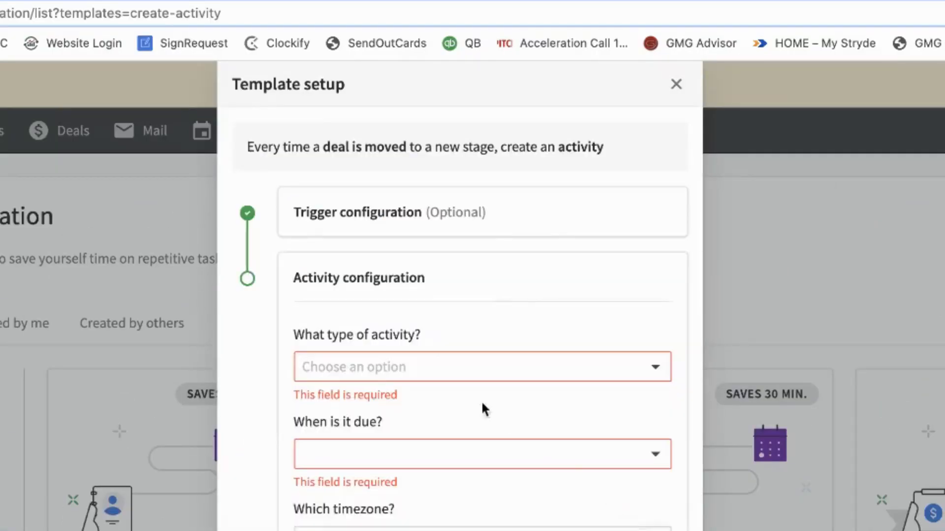
Have it create a Call activity due in 3 days with subject 'Cold Call 1'.
left_click(453, 365)
left_click(454, 365)
left_click(455, 370)
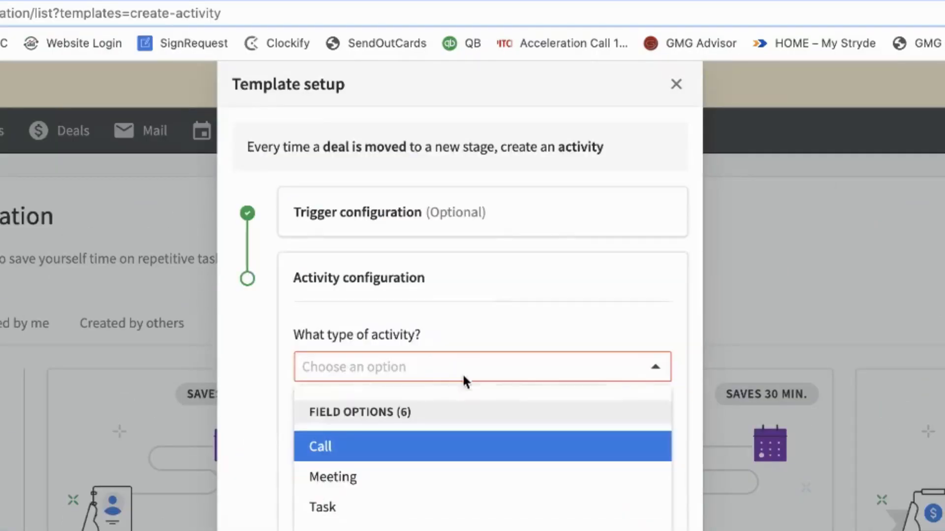
left_click(461, 463)
left_click(459, 435)
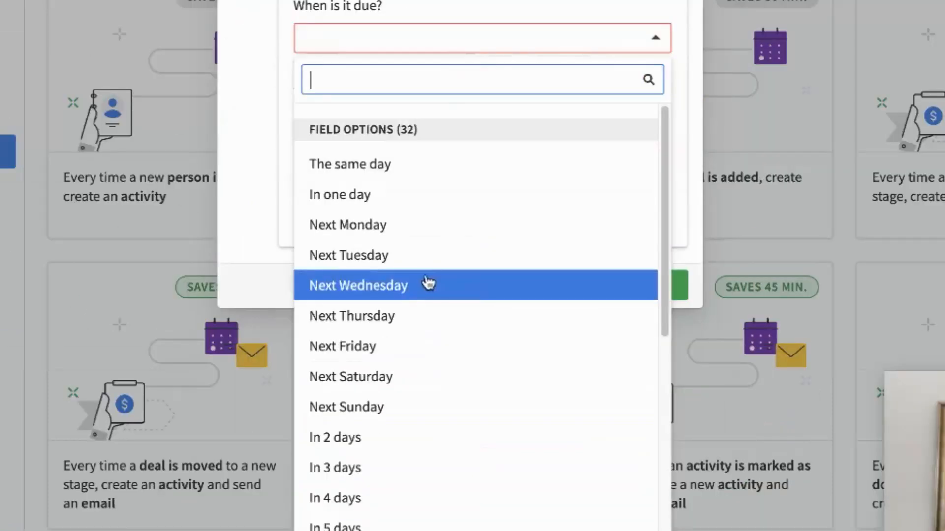
scroll(416, 344, "down", 3)
left_click(416, 348)
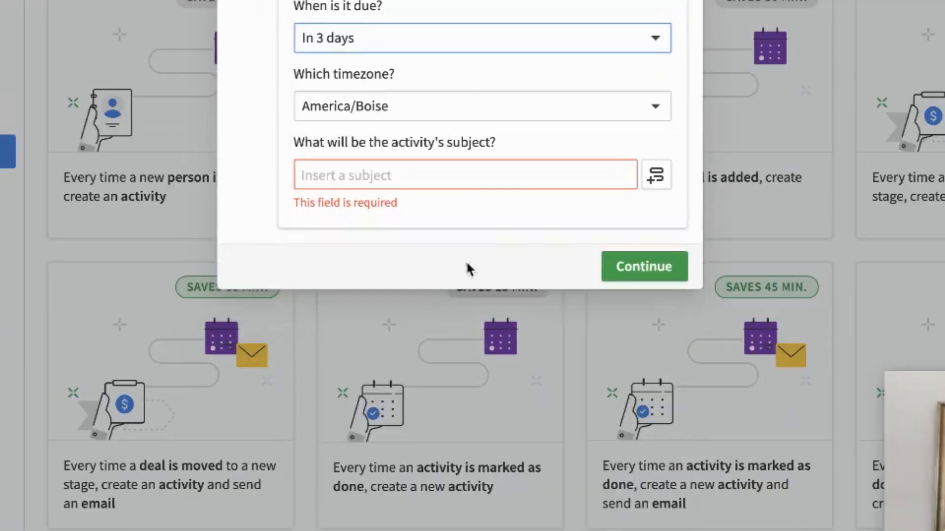
left_click(401, 411)
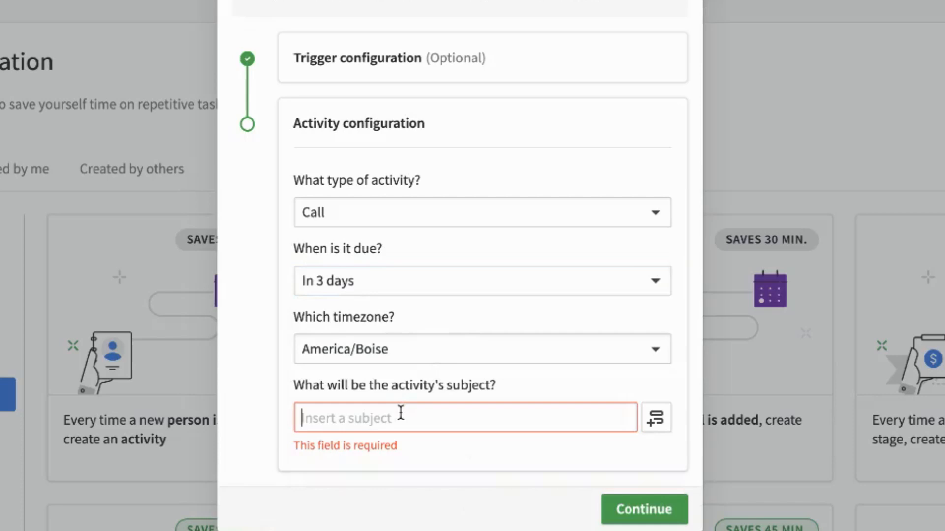
type("Cod")
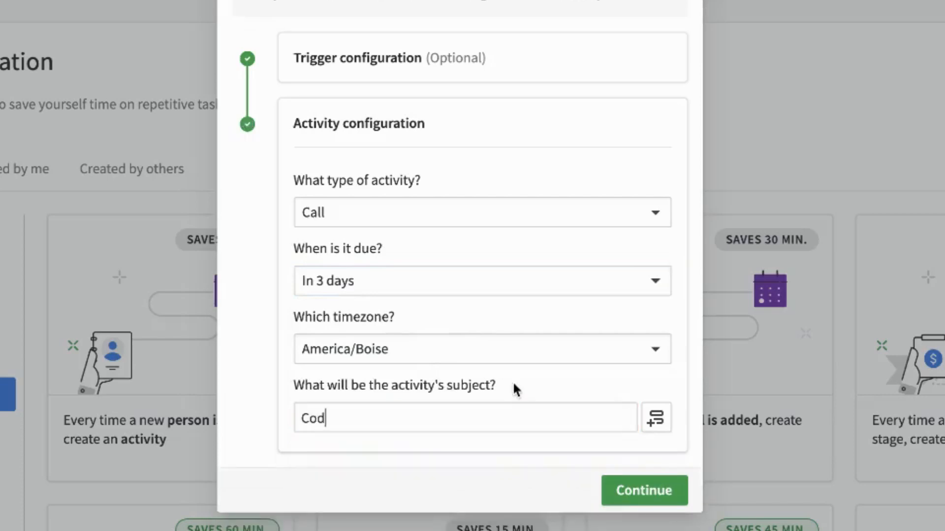
key("BackSpace")
type("ld Call 1")
Let any user trigger the workflow and title it 'PP - CC1'.
left_click(654, 491)
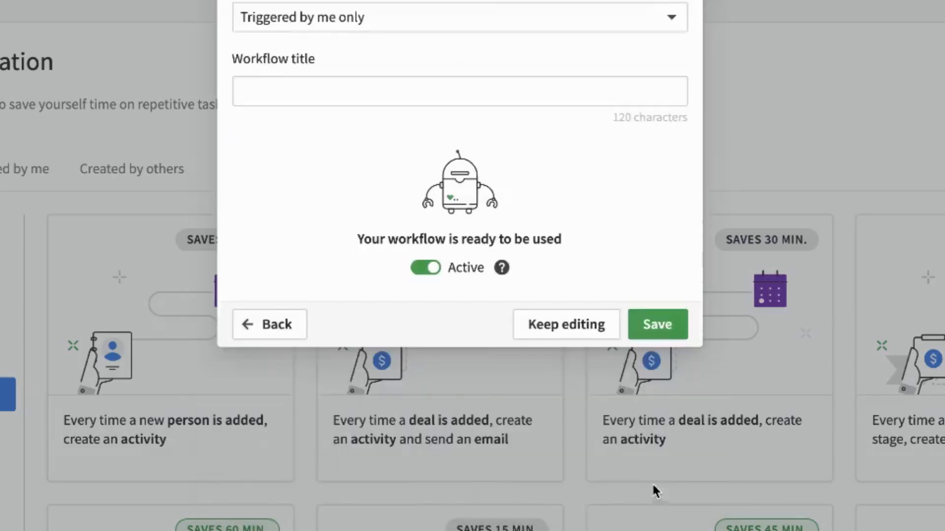
left_click(400, 13)
left_click(362, 90)
left_click(362, 90)
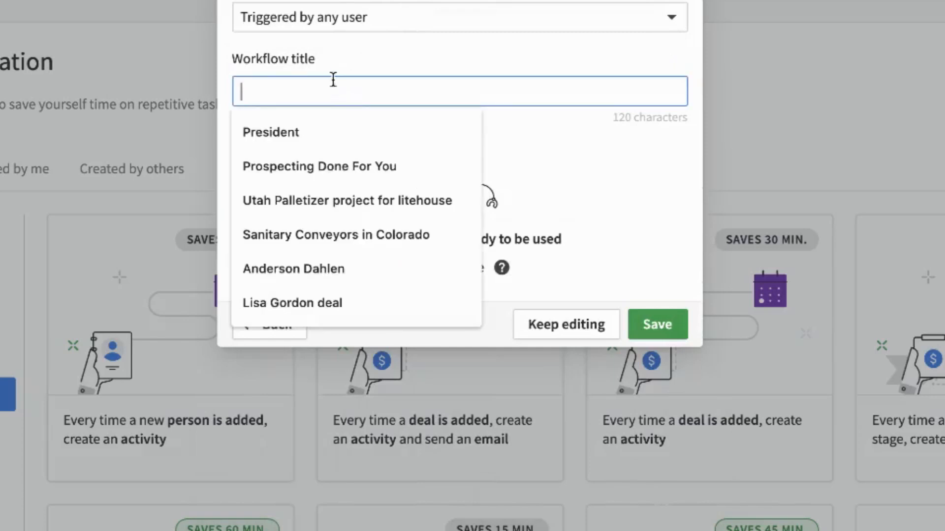
left_click(337, 72)
left_click(348, 84)
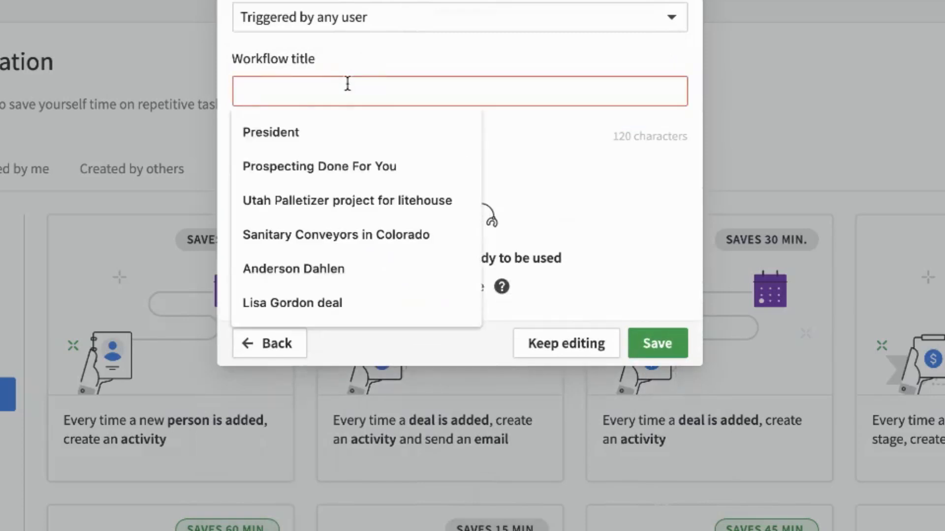
type("PP - C")
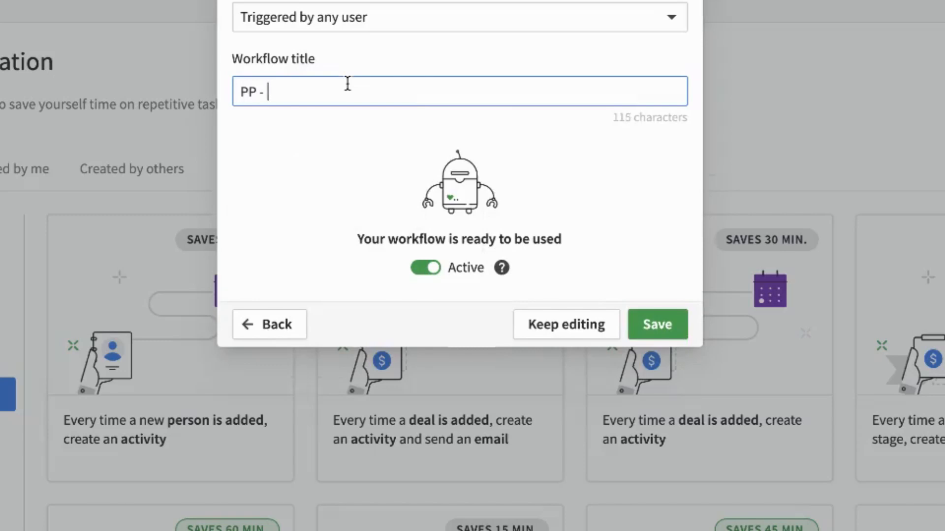
type("C1")
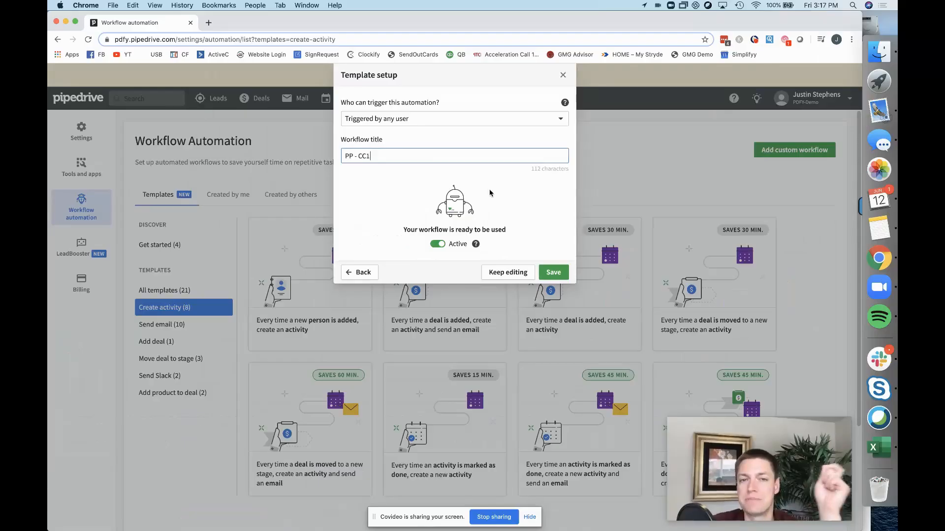
Save the workflow and drag the Prospecting Done For You deal back into Email 1.
left_click(548, 266)
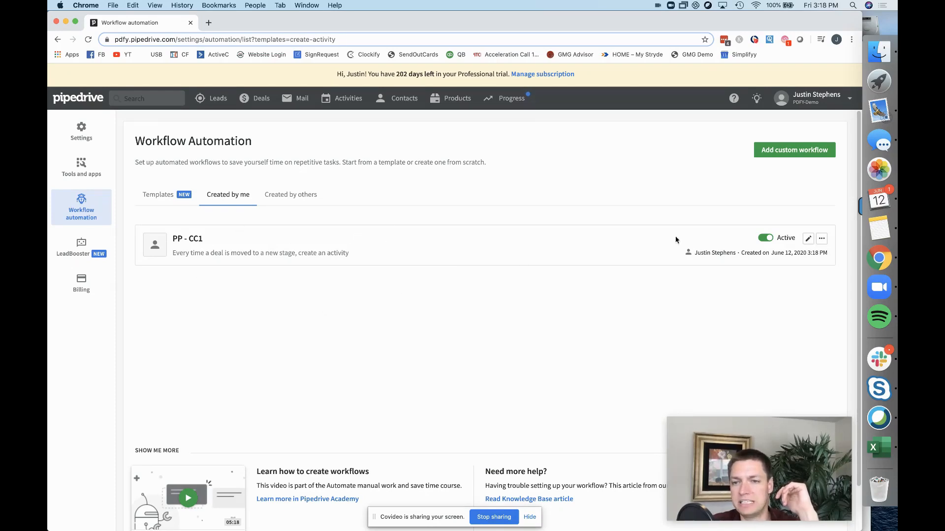
left_click(256, 99)
left_click_drag(257, 192, 127, 222)
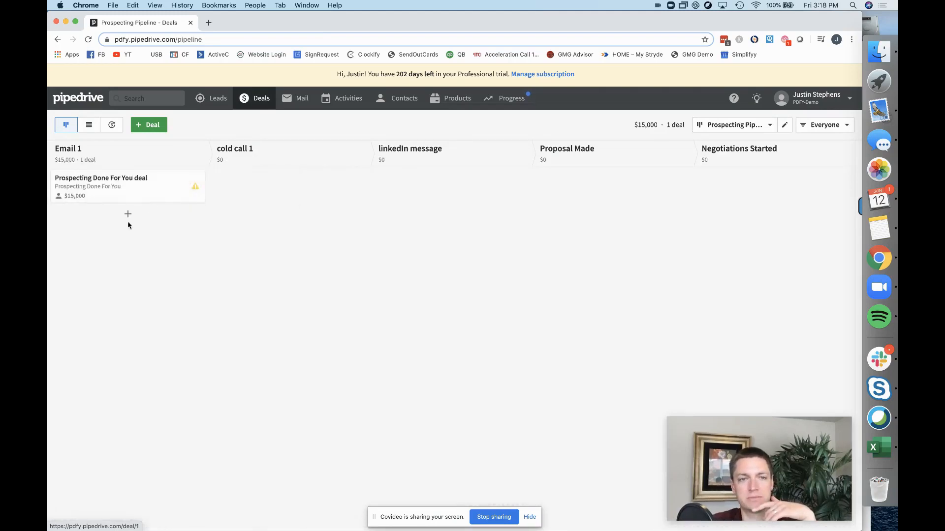
Open the Prospecting Done For You deal and advance it to the cold call 1 stage.
left_click(116, 185)
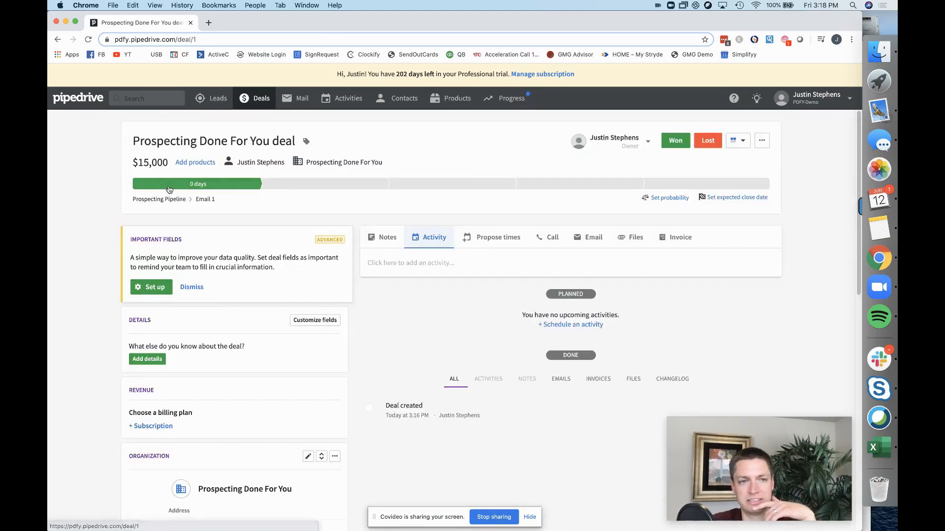
left_click(295, 185)
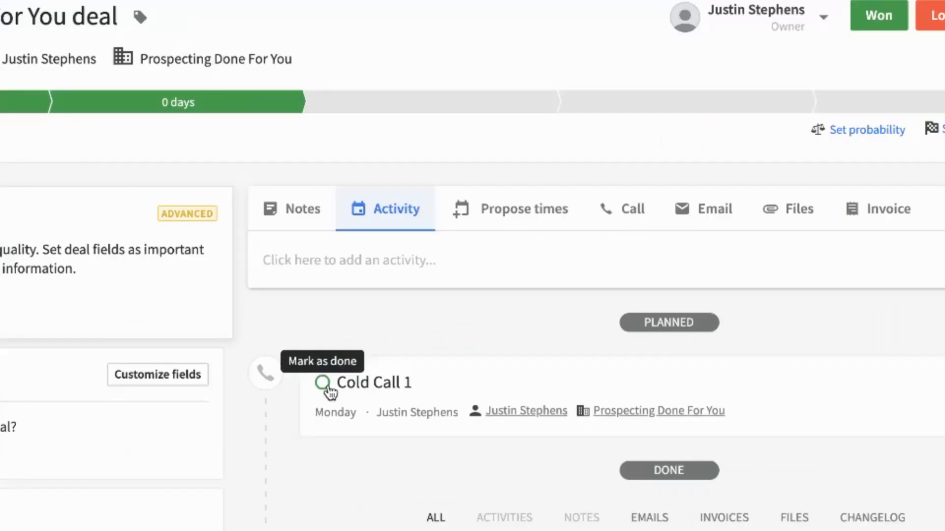
Mark Cold Call 1 done without a follow-up and move the deal to linkedIn message.
left_click(326, 387)
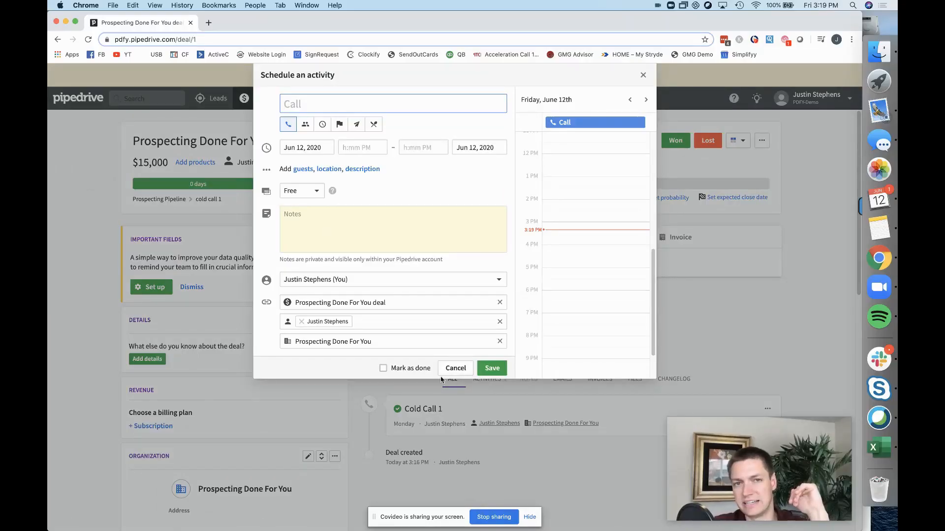
left_click(455, 368)
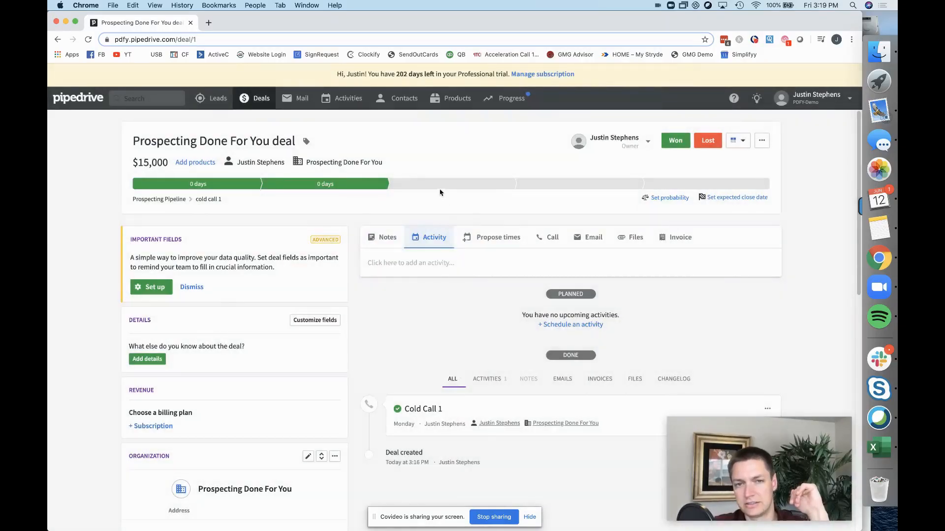
left_click(441, 185)
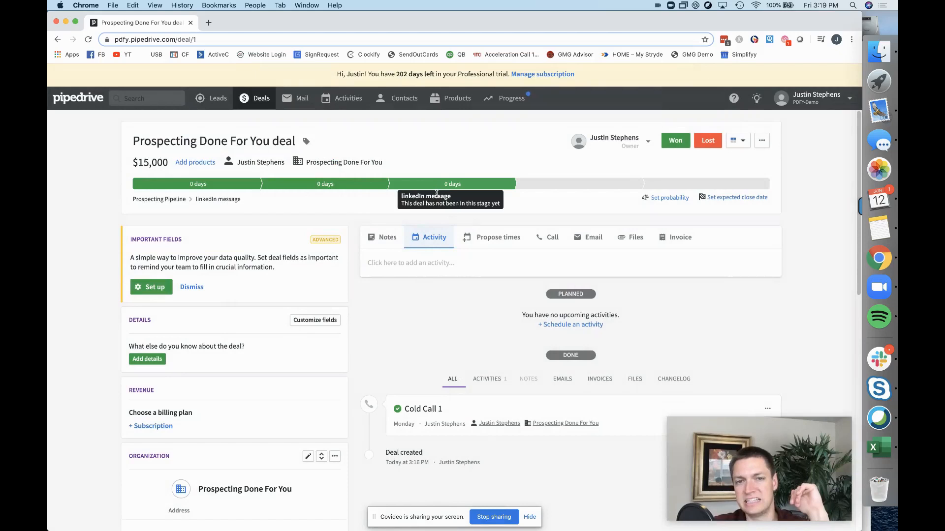